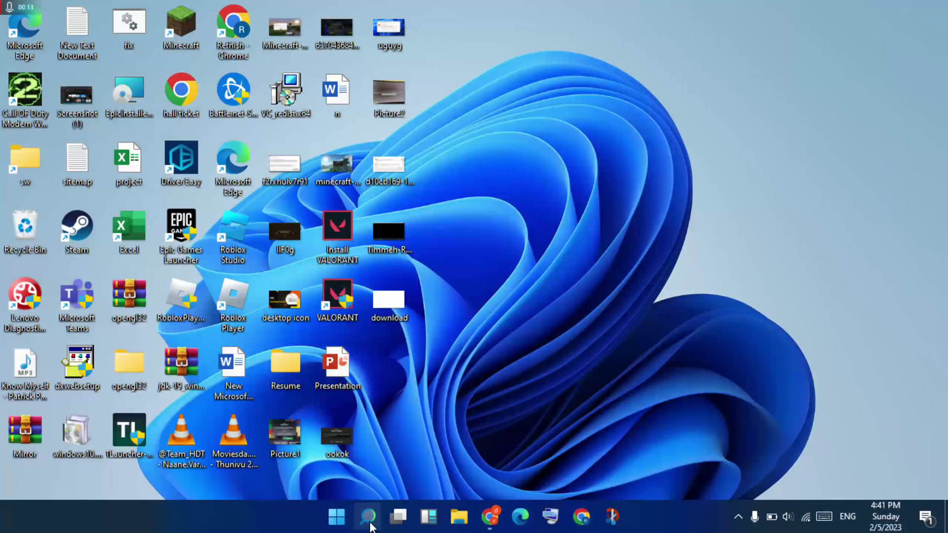
Search for cmd and run Command Prompt as administrator.
{"action": "left_click", "coordinate": [368, 517]}
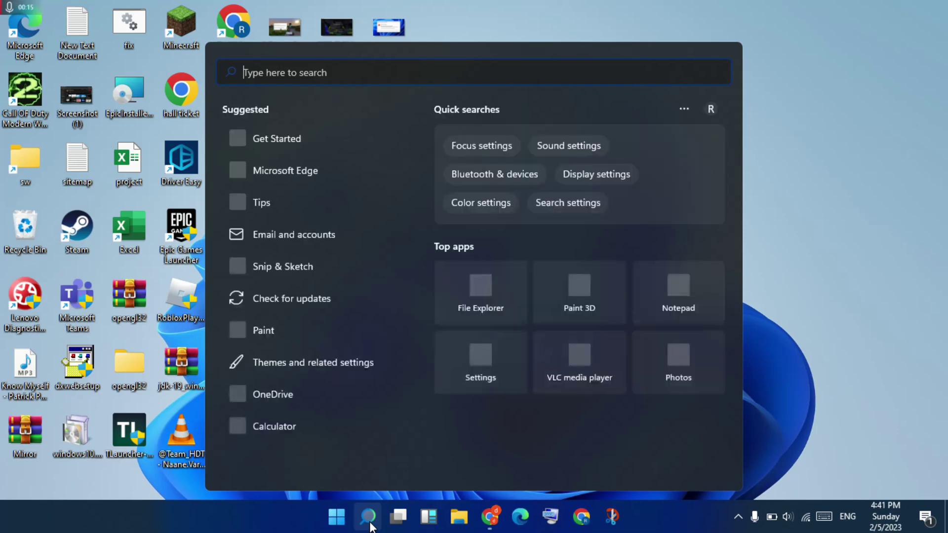
{"action": "type", "text": "cmd"}
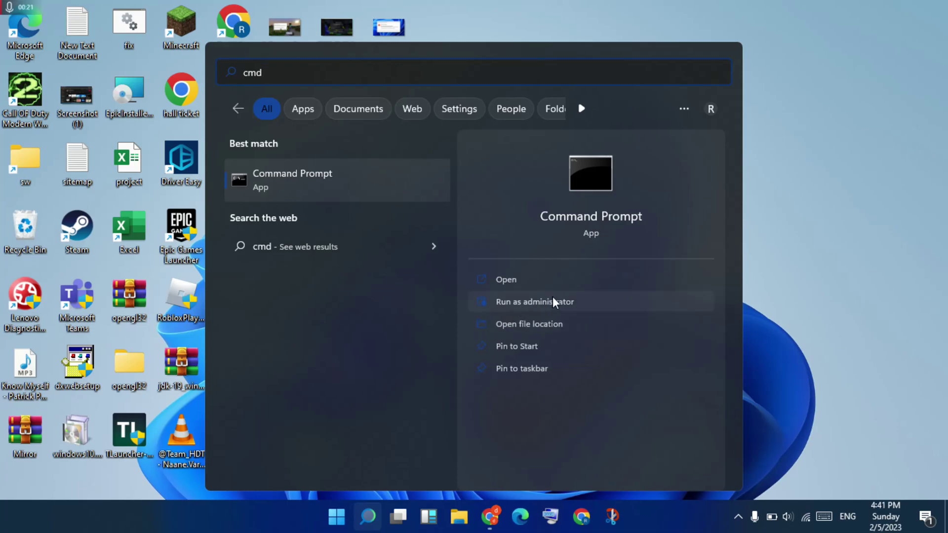
{"action": "left_click", "coordinate": [565, 300]}
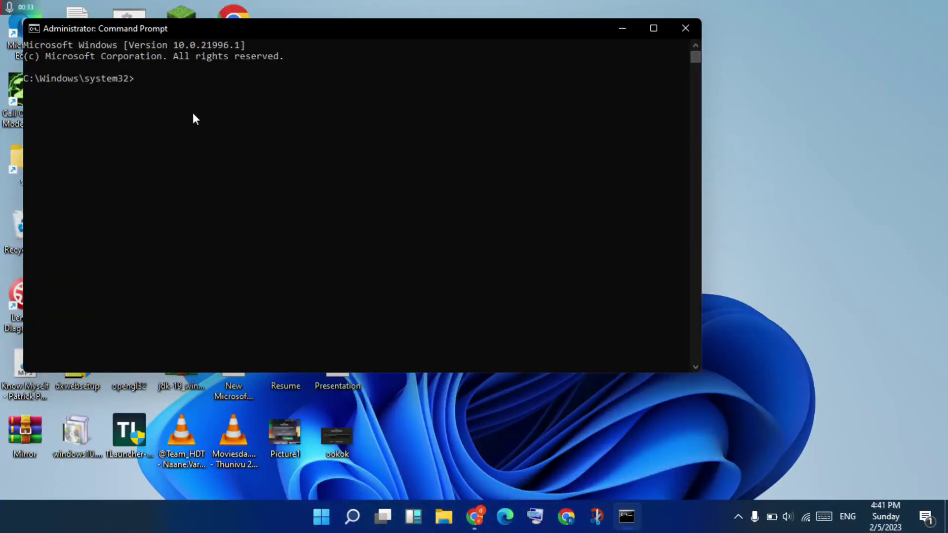
Flush the DNS resolver cache with ipconfig /flushdns, then enter ipconfig /release at the prompt.
{"action": "type", "text": "ipconfig /flushdn"}
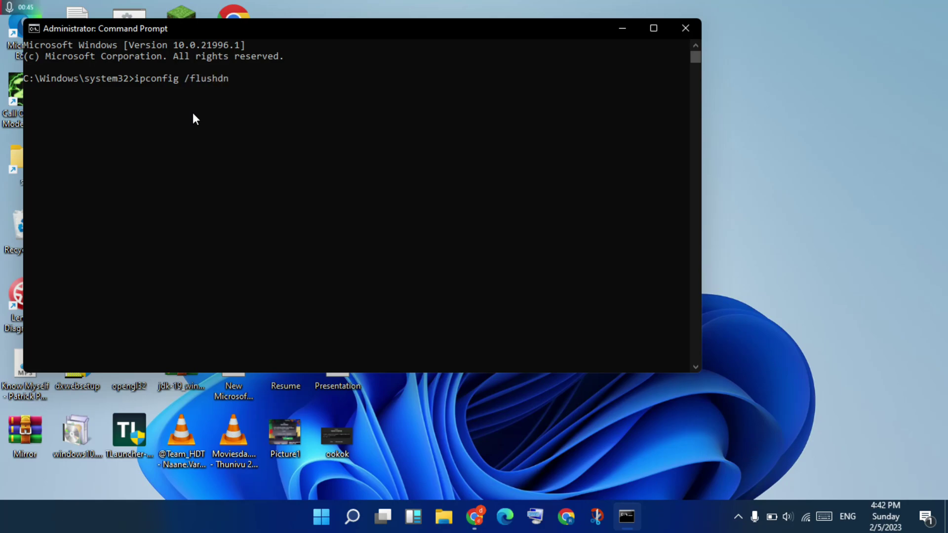
{"action": "type", "text": "s"}
{"action": "key", "text": "Return"}
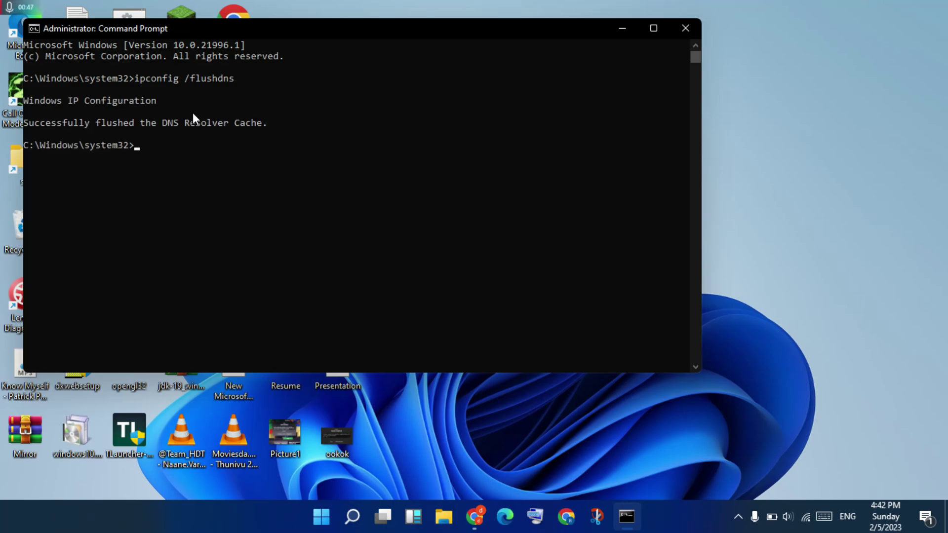
{"action": "type", "text": "ipconfig /release"}
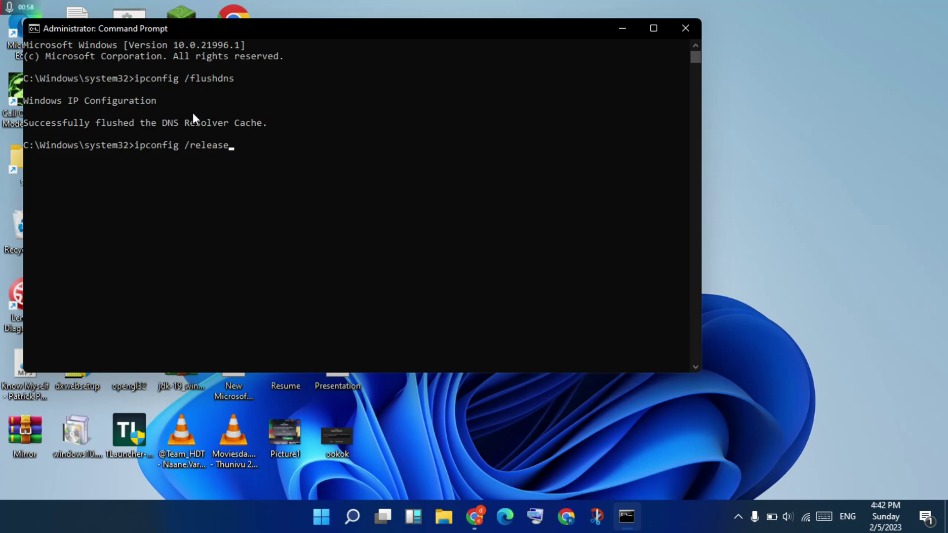
Release and renew the IP address with ipconfig /release and ipconfig /renew.
{"action": "key", "text": "Return"}
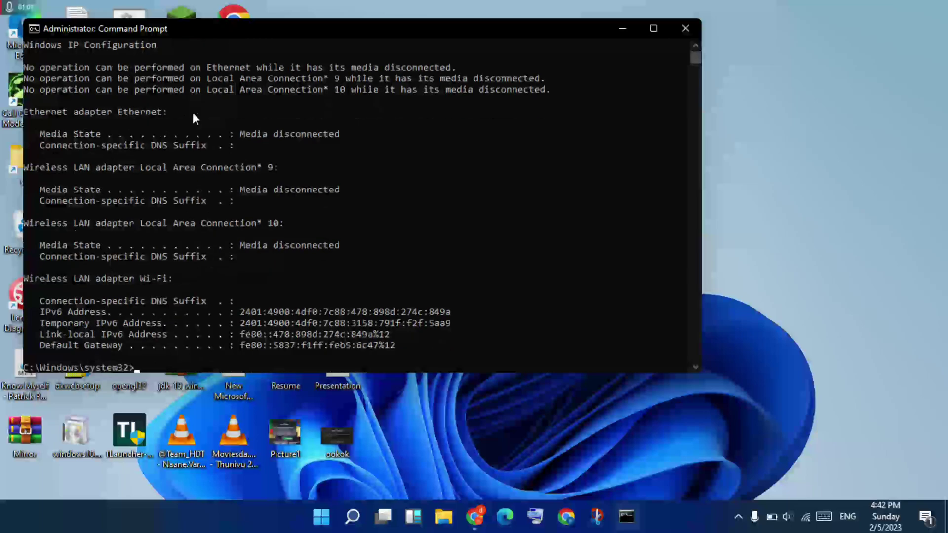
{"action": "type", "text": "ipcon"}
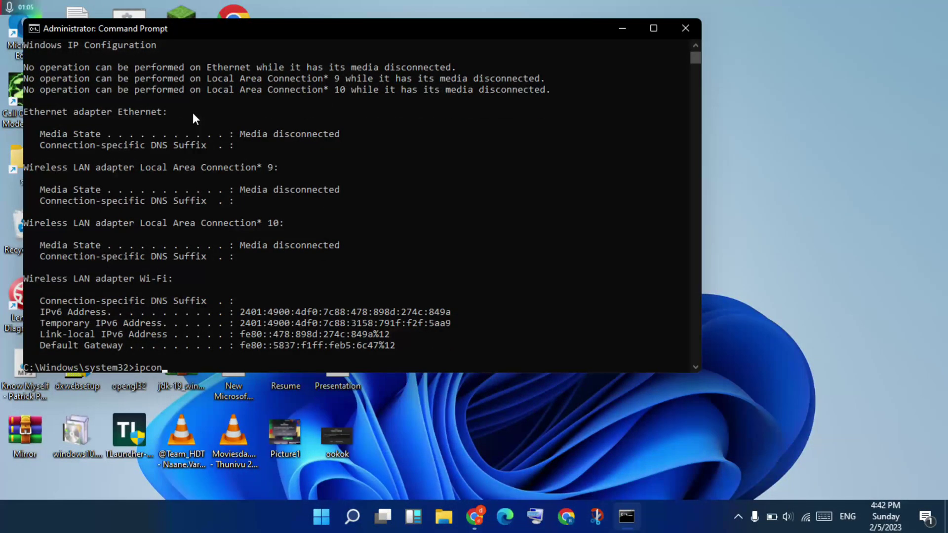
{"action": "type", "text": "fig /renew"}
{"action": "key", "text": "Return"}
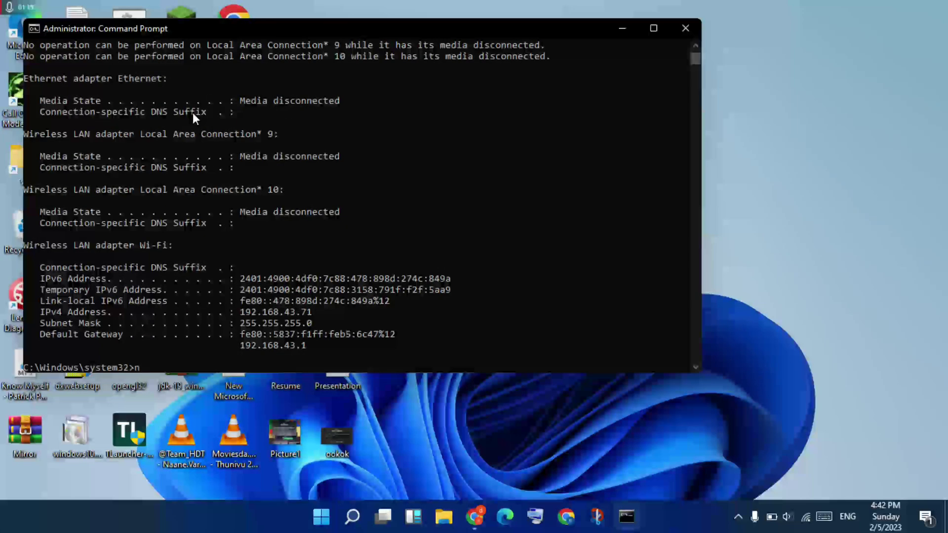
Reset the Winsock catalog with netsh winsock reset and close Command Prompt.
{"action": "type", "text": "netsh w"}
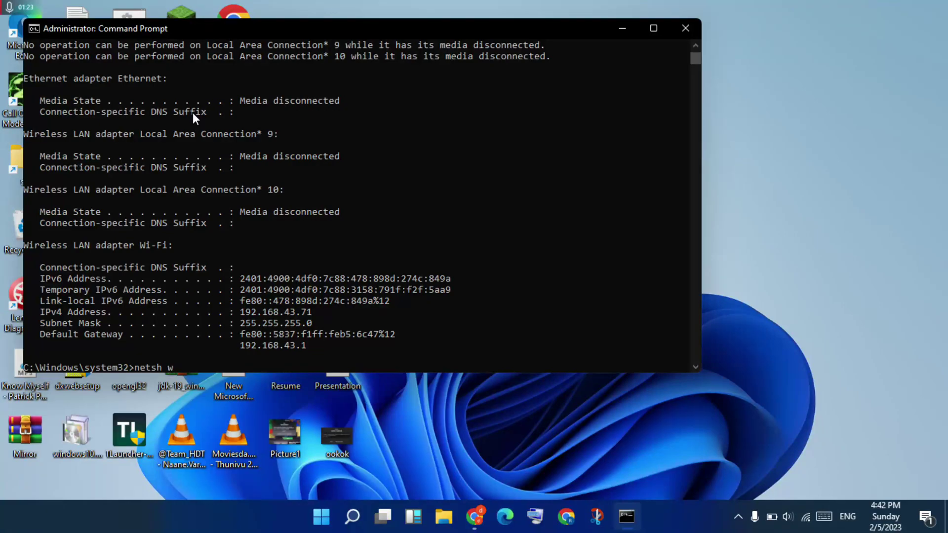
{"action": "type", "text": "insock reset"}
{"action": "key", "text": "Return"}
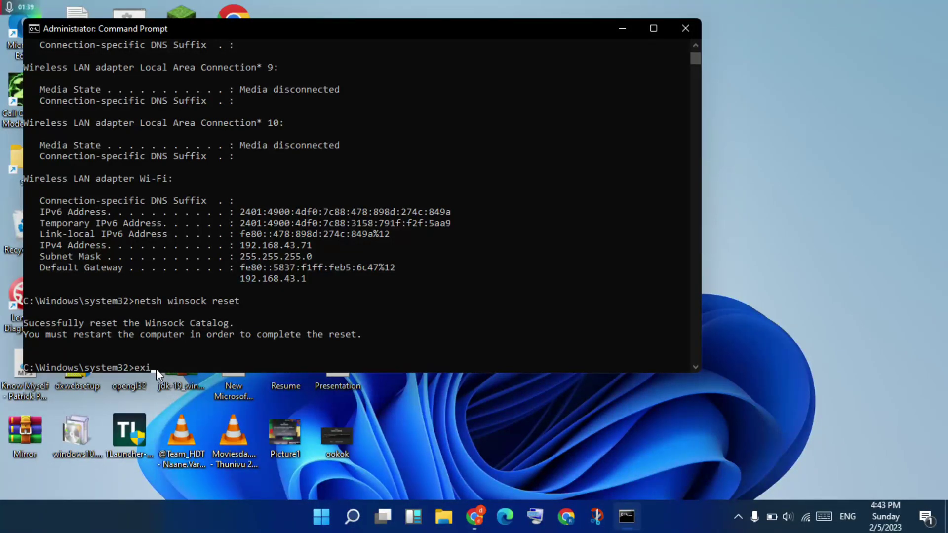
{"action": "key", "text": "Return"}
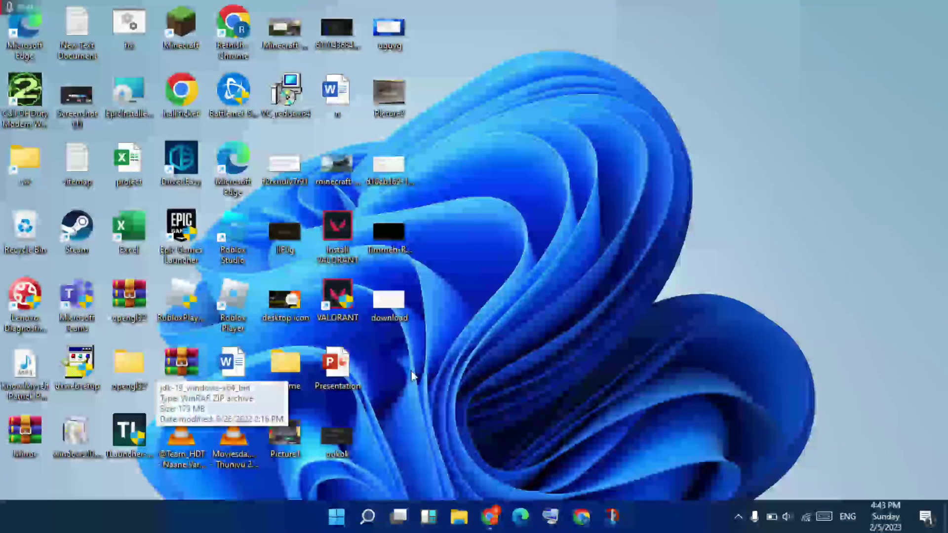
Open Control Panel from Windows Search by searching 'control panel'.
{"action": "left_click", "coordinate": [369, 517]}
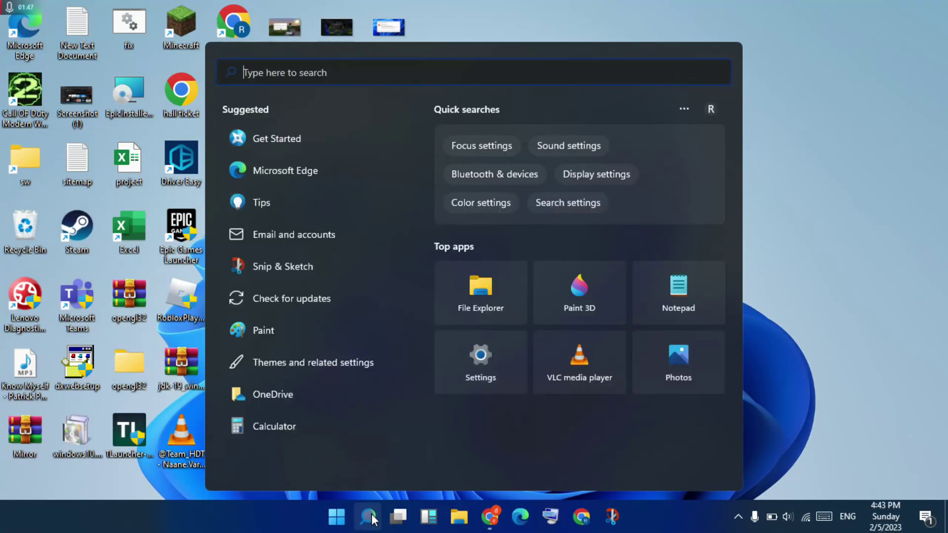
{"action": "type", "text": "control Panel"}
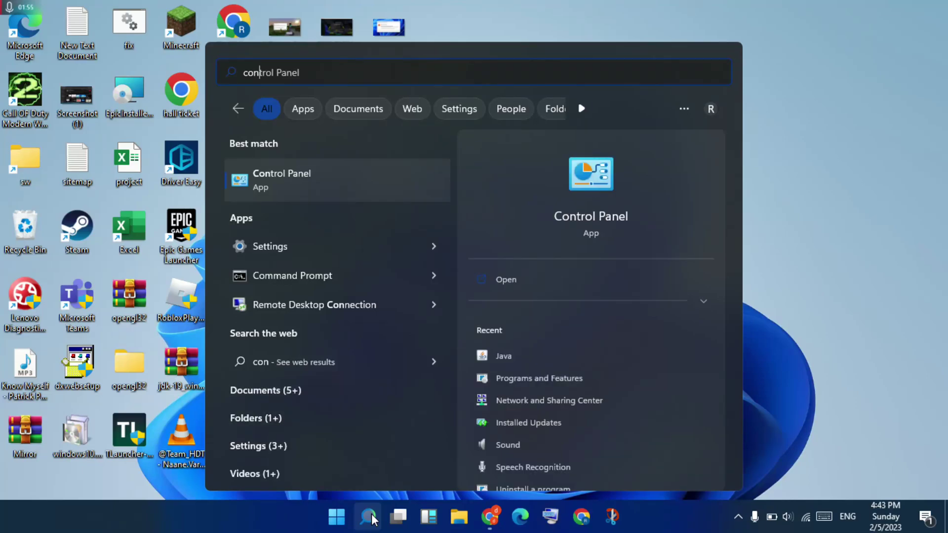
{"action": "key", "text": "Escape"}
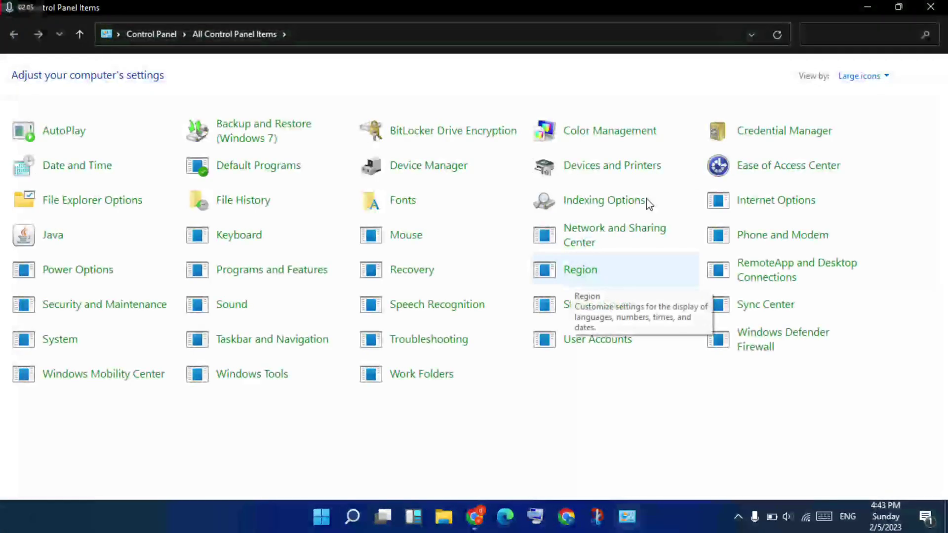
Switch Control Panel to Category view and go to Network and Internet > Network and Sharing Center.
{"action": "left_click", "coordinate": [867, 77]}
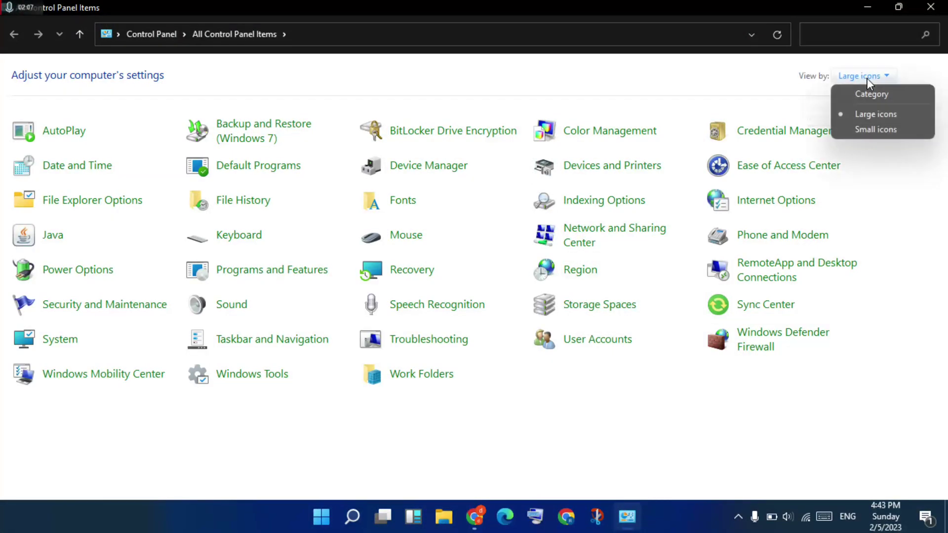
{"action": "left_click", "coordinate": [862, 98]}
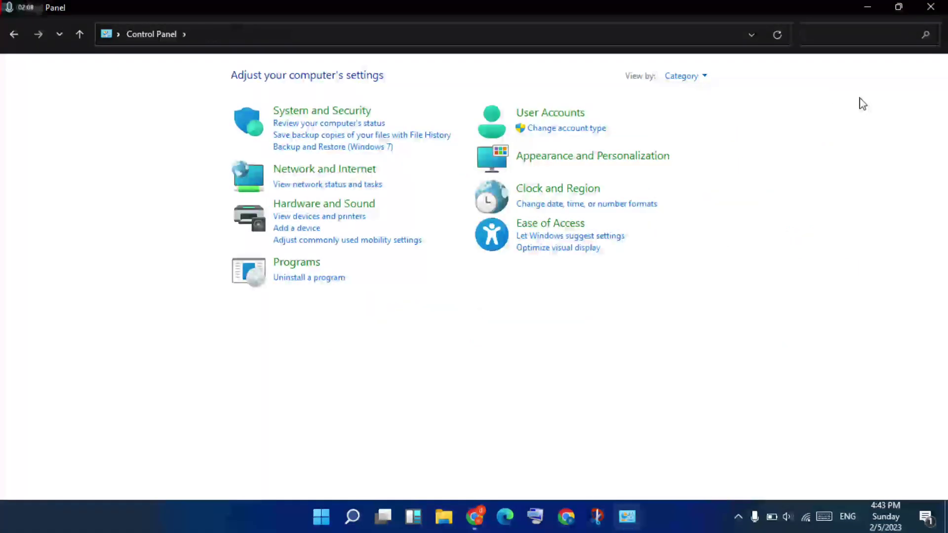
{"action": "left_click", "coordinate": [334, 171]}
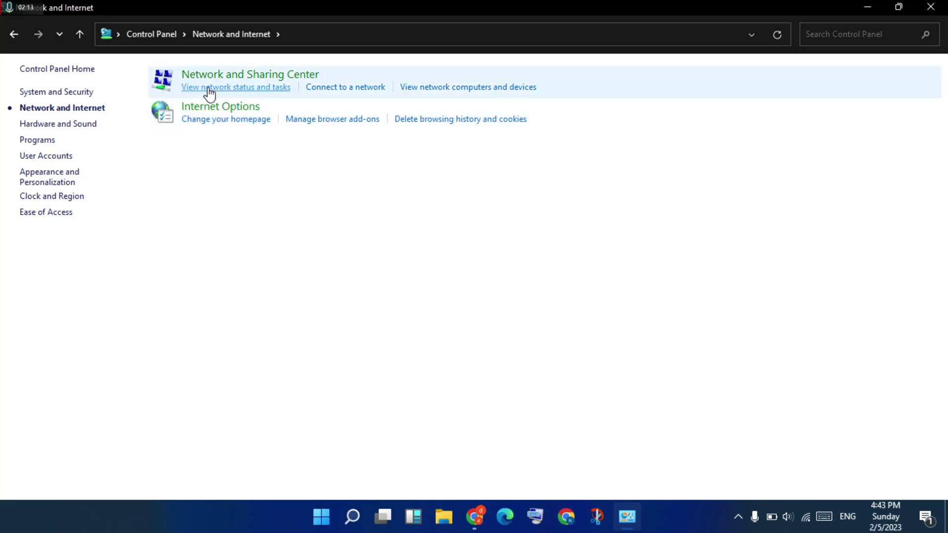
{"action": "left_click", "coordinate": [300, 79]}
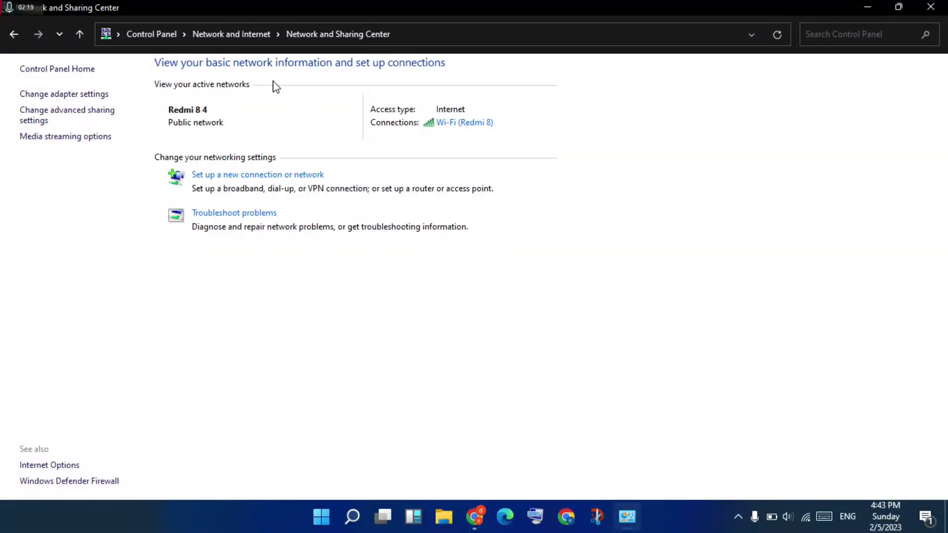
Set the Wi-Fi (Redmi 8) TCP/IPv4 DNS servers to 8.8.8.8 and 8.8.4.4, then close its dialogs.
{"action": "left_click", "coordinate": [466, 123]}
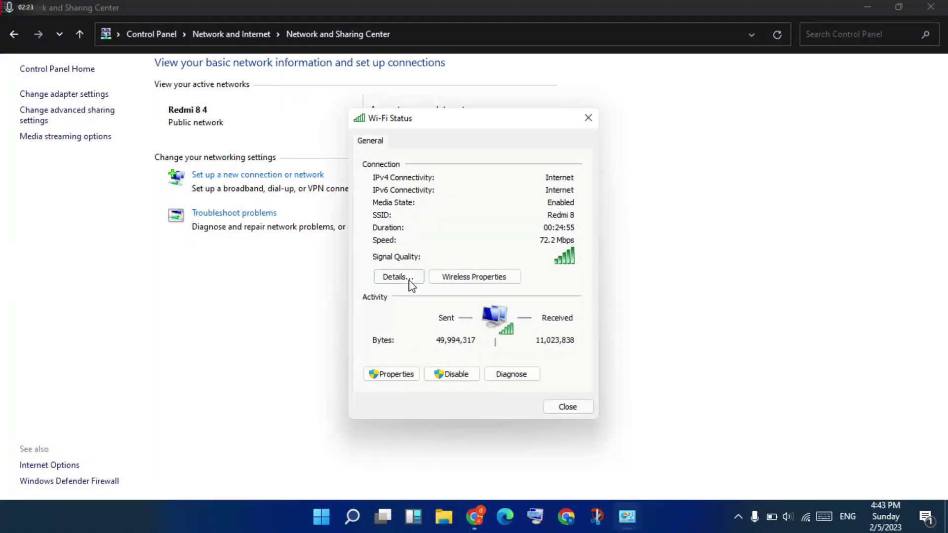
{"action": "left_click", "coordinate": [399, 375]}
{"action": "left_click", "coordinate": [399, 377]}
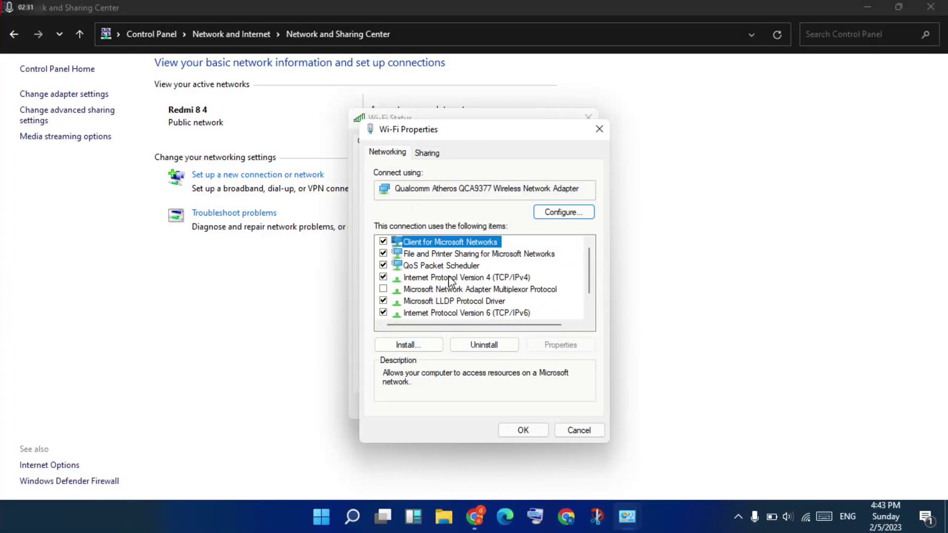
{"action": "left_click", "coordinate": [450, 278]}
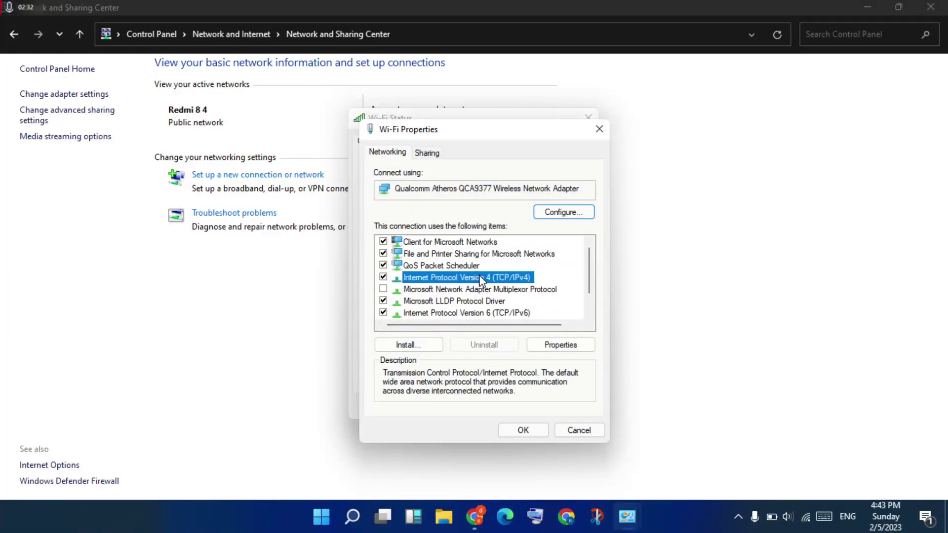
{"action": "left_click", "coordinate": [558, 349]}
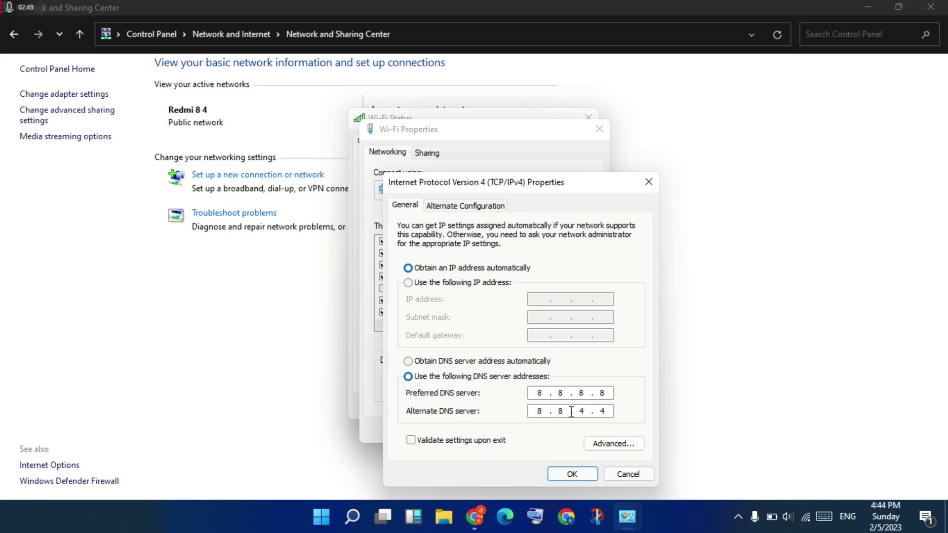
{"action": "left_click", "coordinate": [577, 475]}
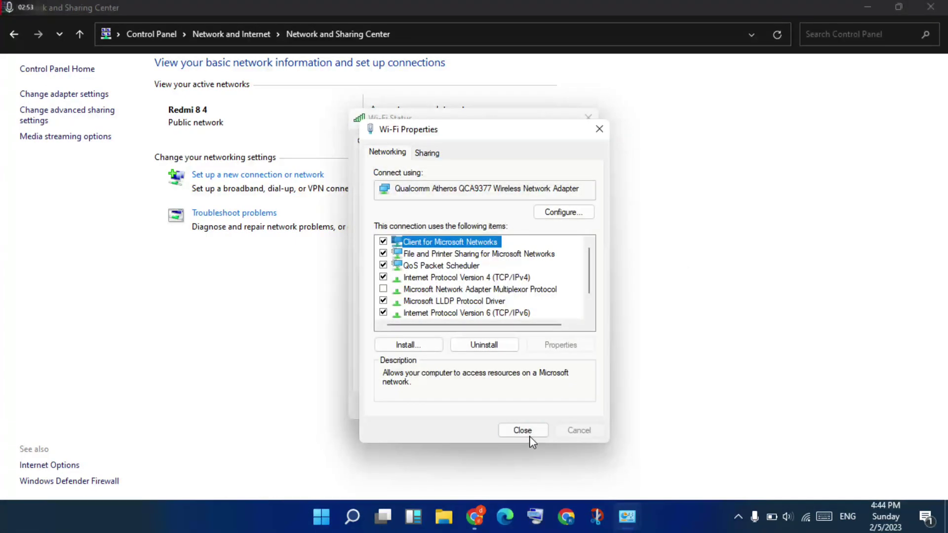
{"action": "left_click", "coordinate": [523, 431]}
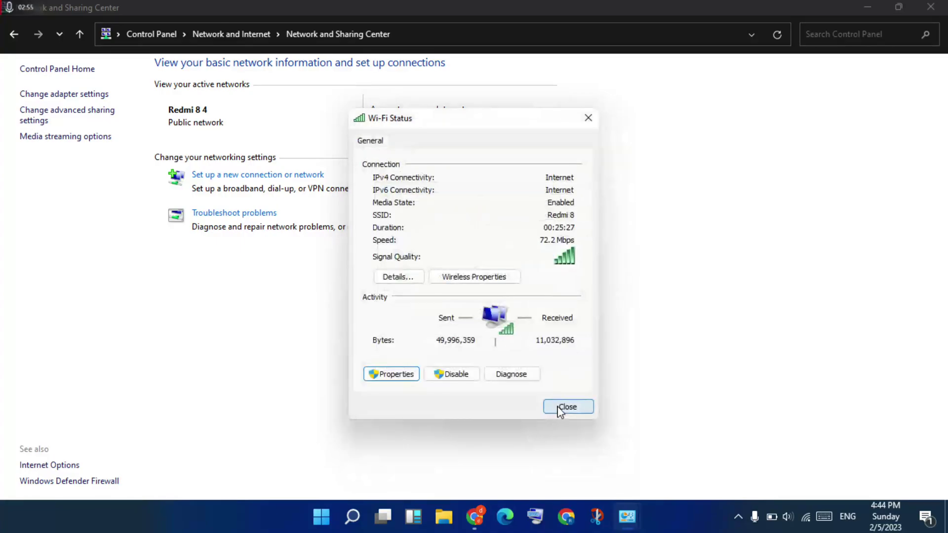
{"action": "left_click", "coordinate": [560, 410]}
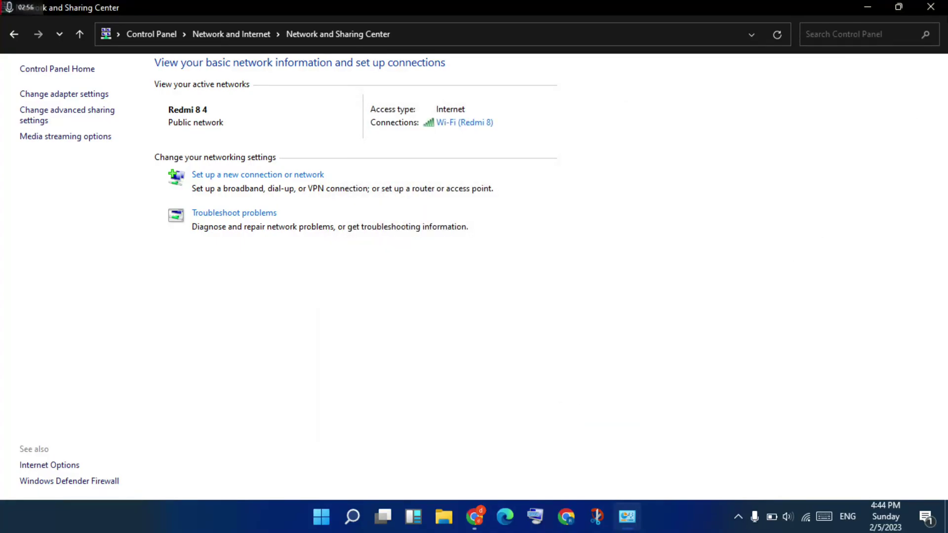
Close Network and Sharing Center and open Device Manager by searching 'dev'.
{"action": "left_click", "coordinate": [945, 7]}
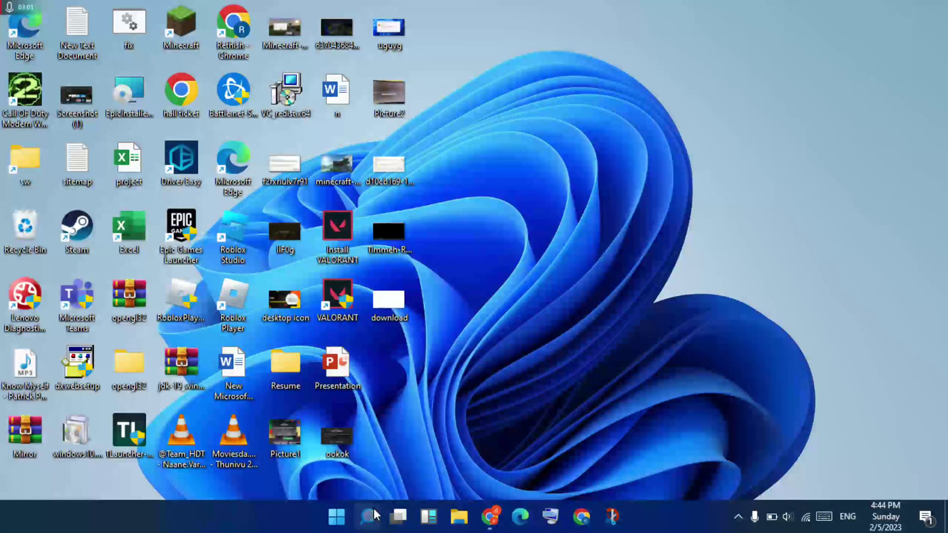
{"action": "left_click", "coordinate": [374, 509]}
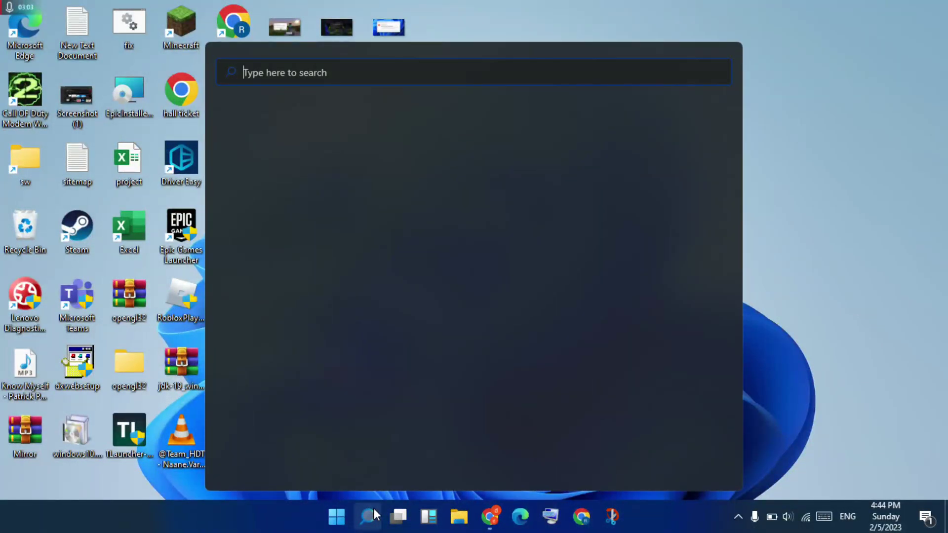
{"action": "type", "text": "dev"}
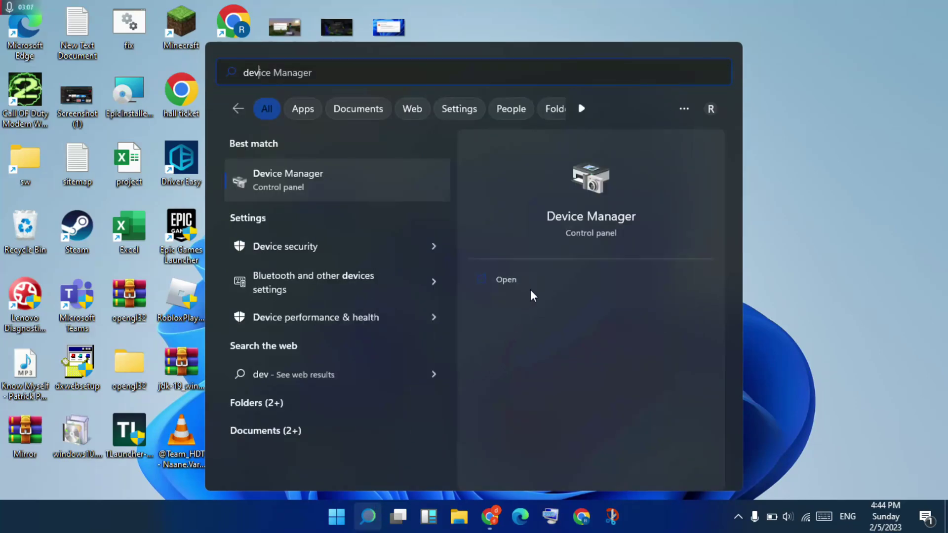
{"action": "left_click", "coordinate": [540, 284]}
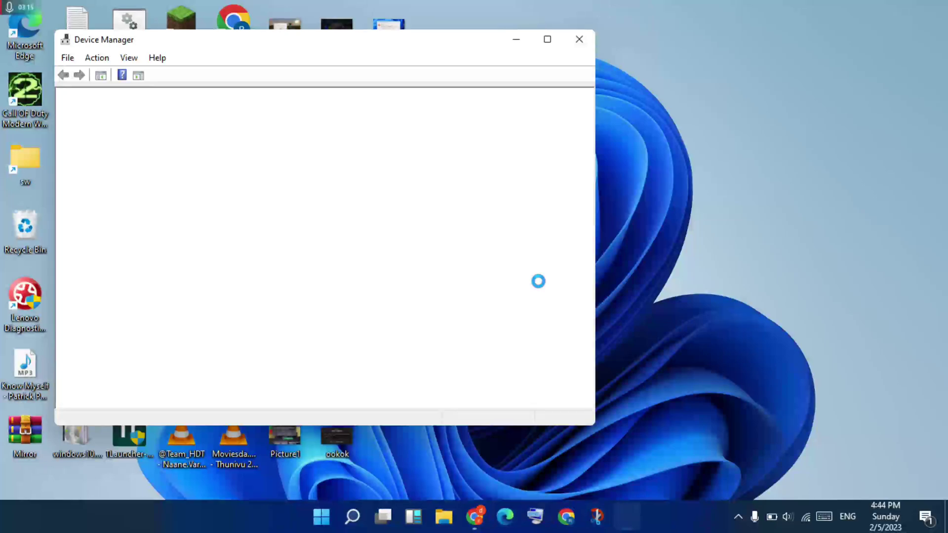
Maximize Device Manager, start a driver update for AMD Radeon(TM) R4 Graphics, then cancel it.
{"action": "left_click", "coordinate": [548, 40]}
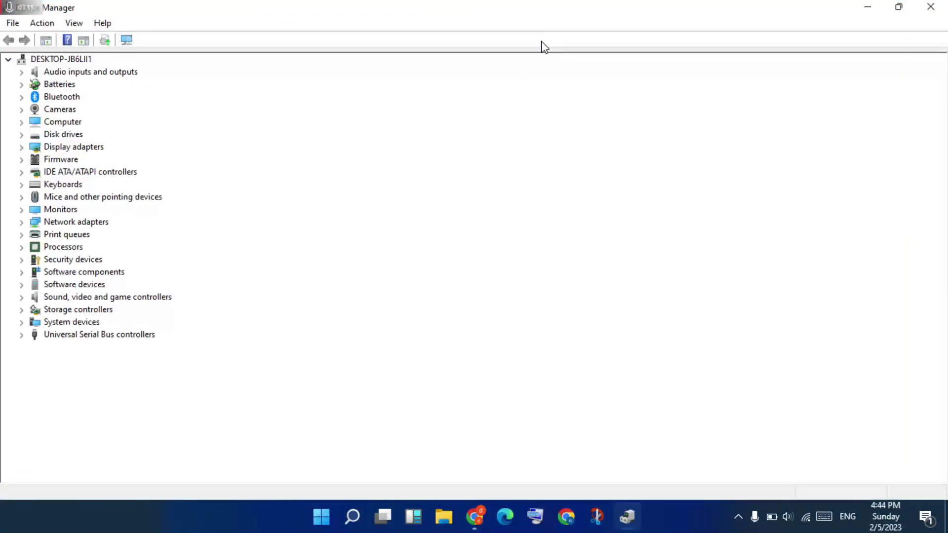
{"action": "left_click", "coordinate": [21, 148]}
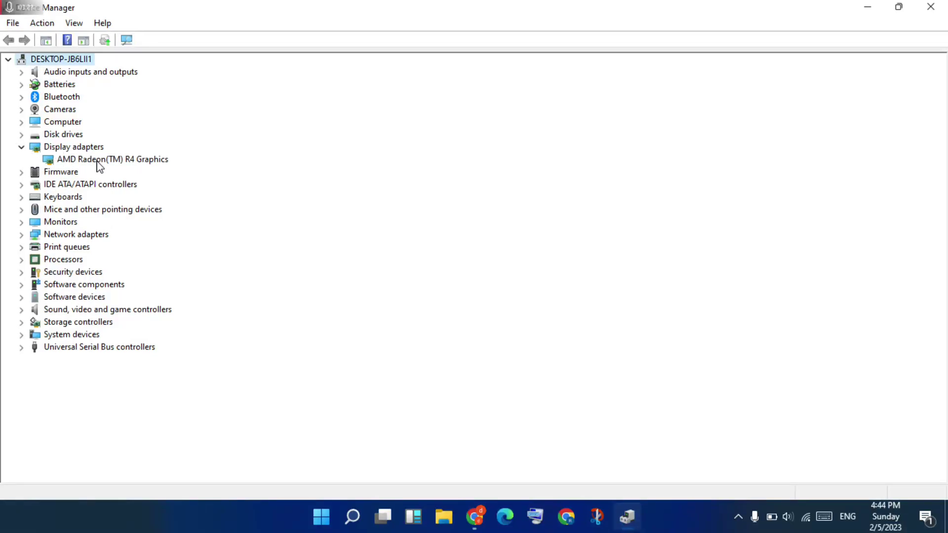
{"action": "right_click", "coordinate": [143, 165]}
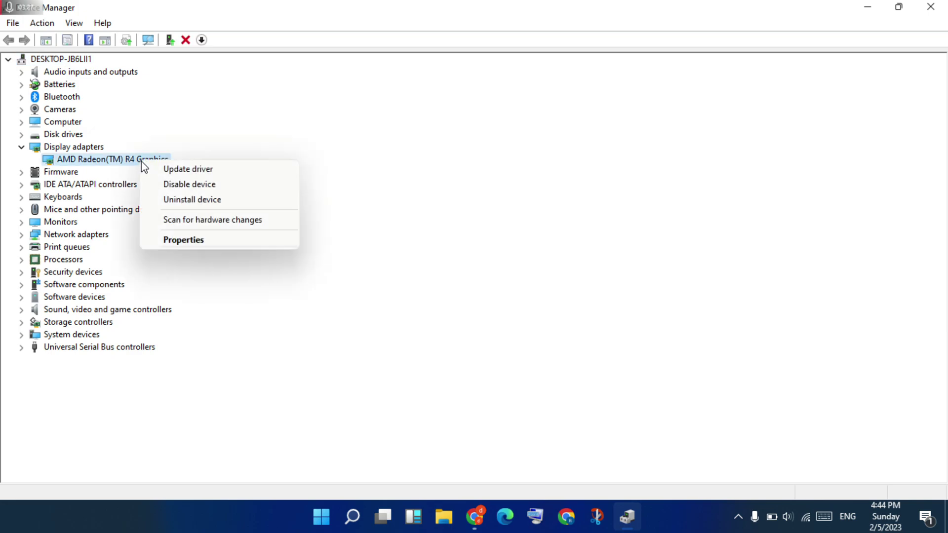
{"action": "left_click", "coordinate": [189, 170]}
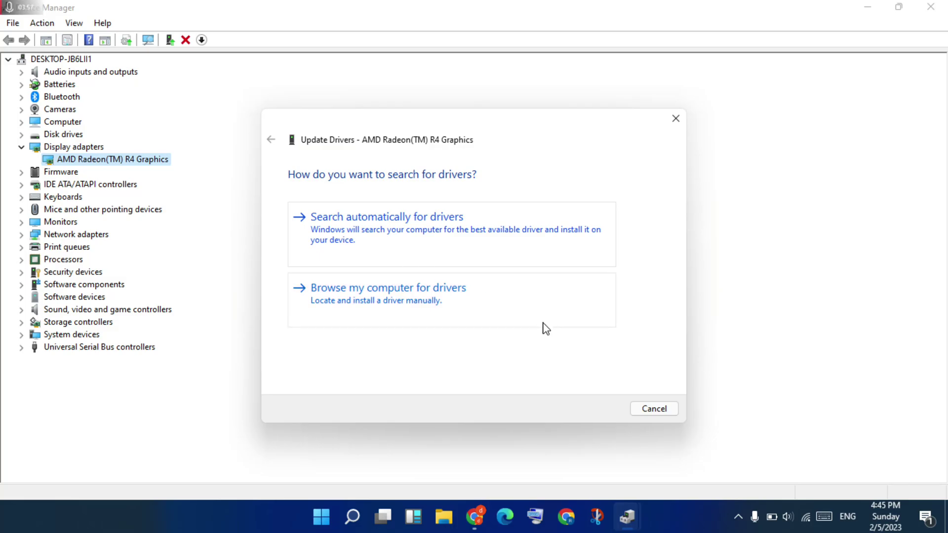
{"action": "left_click", "coordinate": [651, 410]}
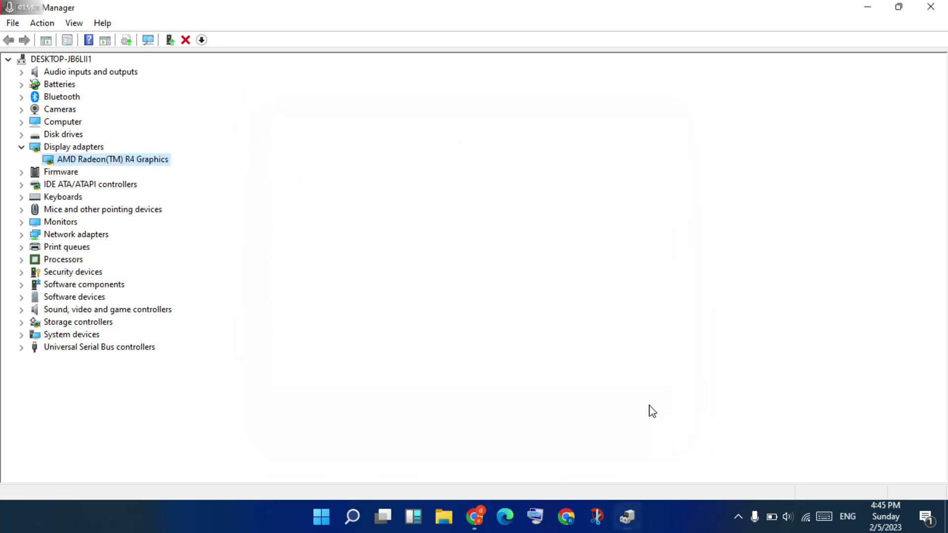
Close Device Manager and show the Start menu's power options, ready to restart.
{"action": "left_click", "coordinate": [931, 6]}
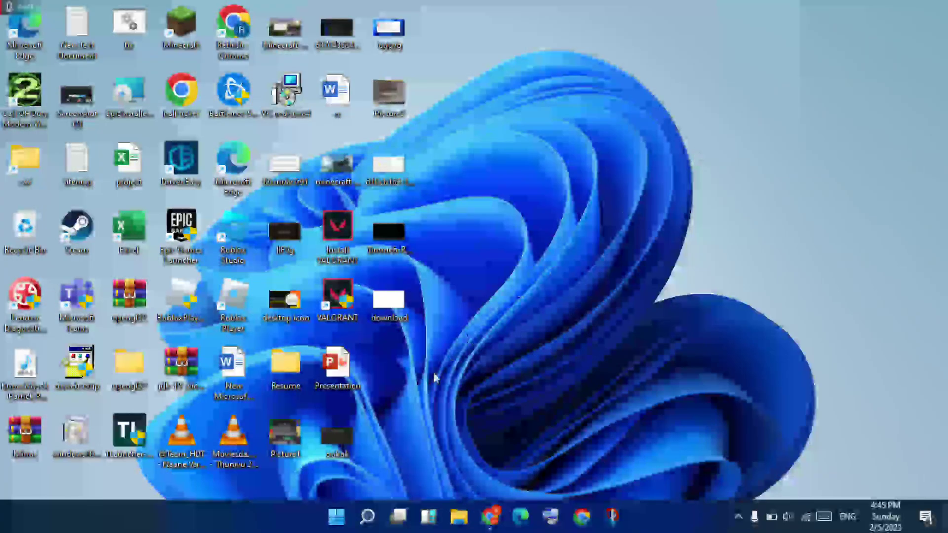
{"action": "left_click", "coordinate": [338, 518]}
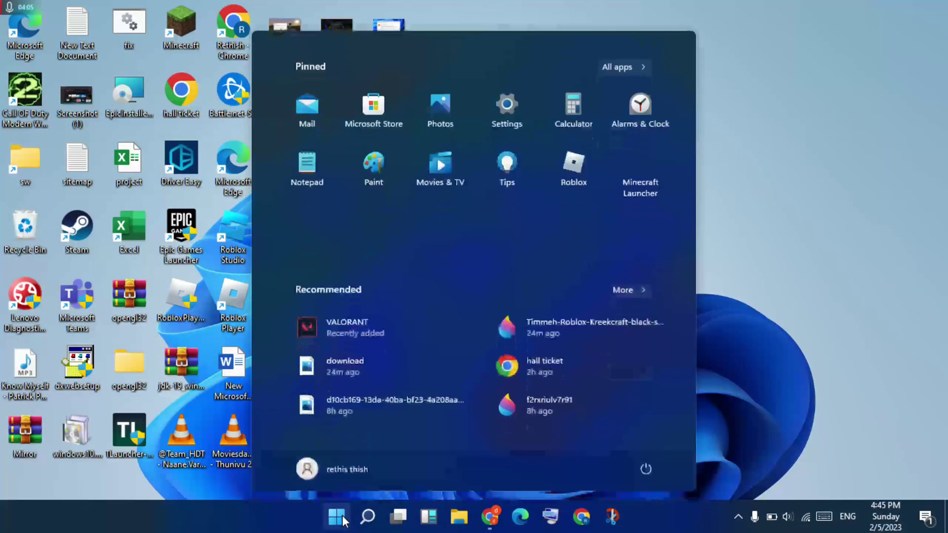
{"action": "left_click", "coordinate": [650, 469]}
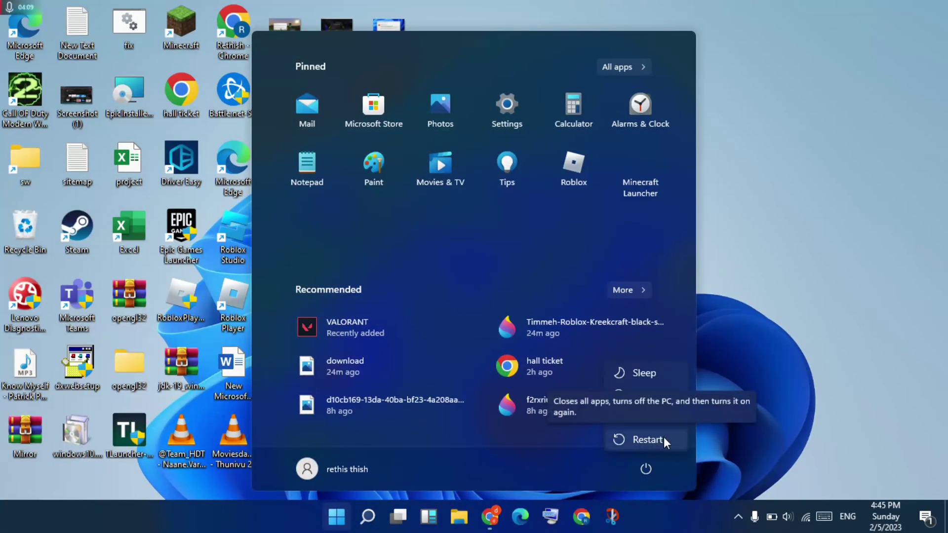